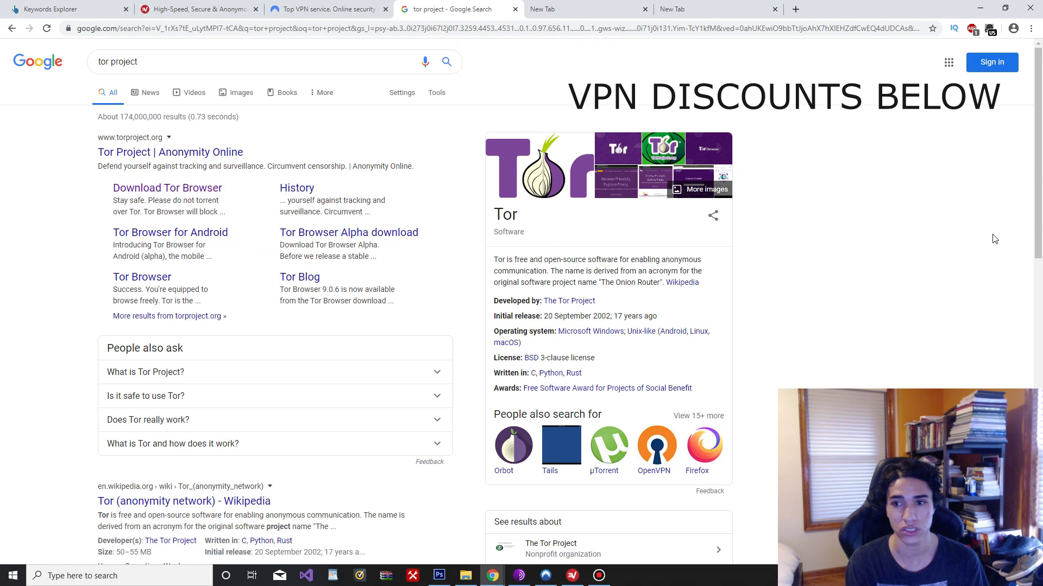
Bring Chrome's 'tor project' Google results in front of the Tor Browser welcome window
{"action": "left_click", "coordinate": [993, 232]}
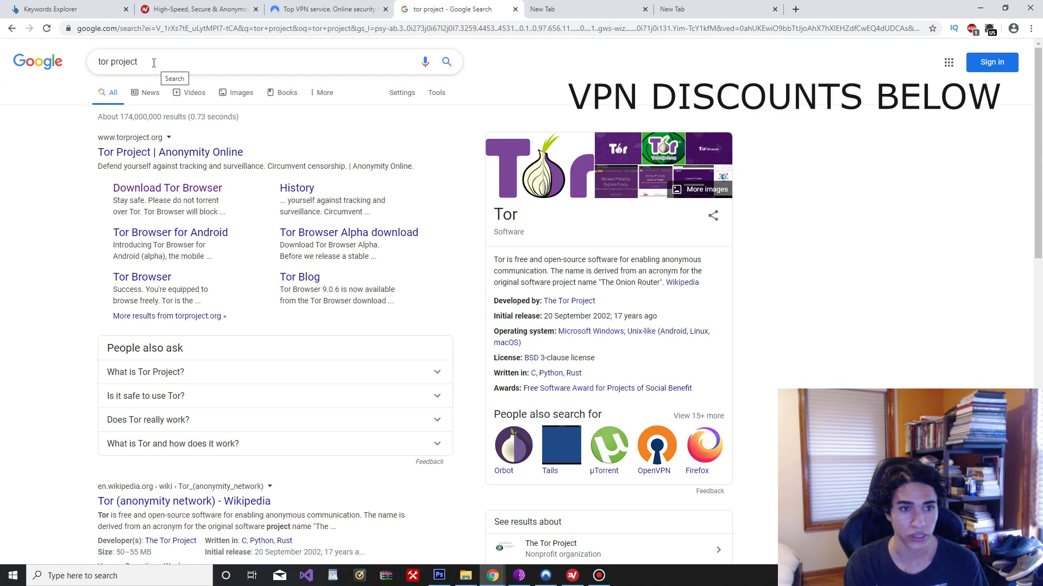
Open 'Tor Project | Anonymity Online' and its Download Tor Browser page, scrolling the Windows, OS X, Linux and Android options
{"action": "left_click", "coordinate": [140, 157]}
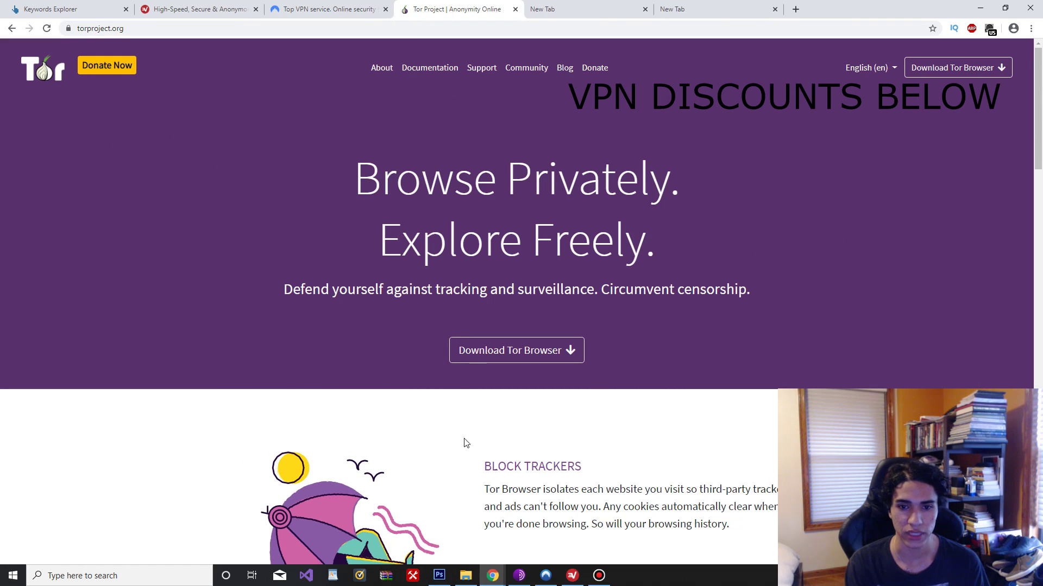
{"action": "left_click", "coordinate": [487, 351]}
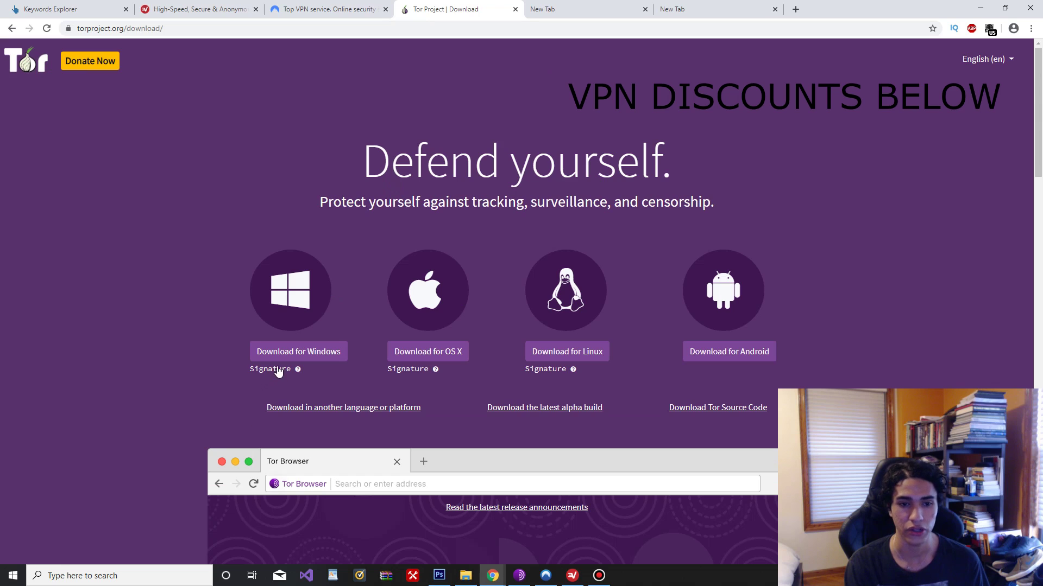
{"action": "scroll", "coordinate": [375, 329], "scroll_direction": "down", "scroll_amount": 2}
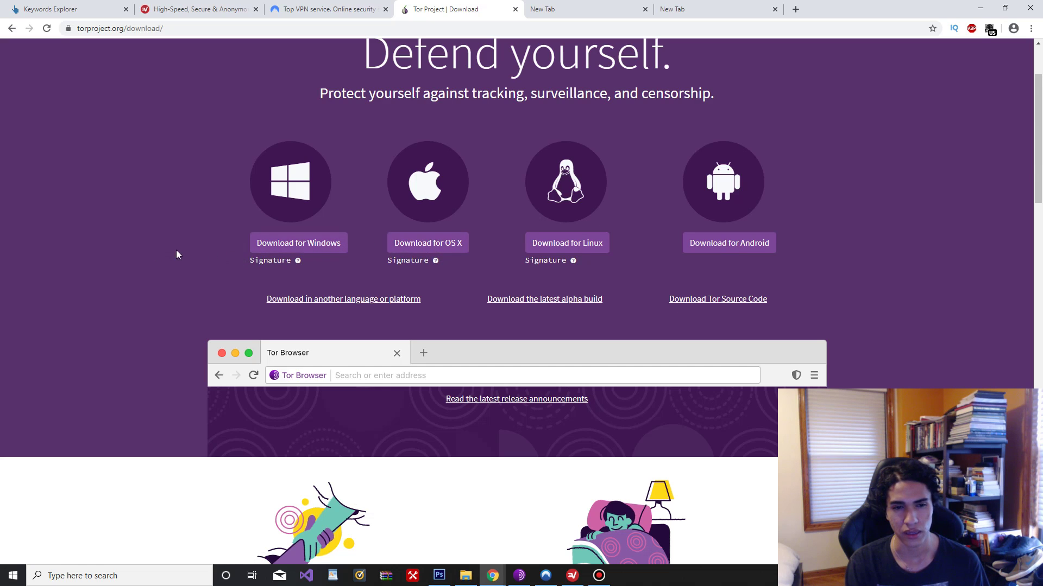
{"action": "scroll", "coordinate": [605, 209], "scroll_direction": "down", "scroll_amount": 4}
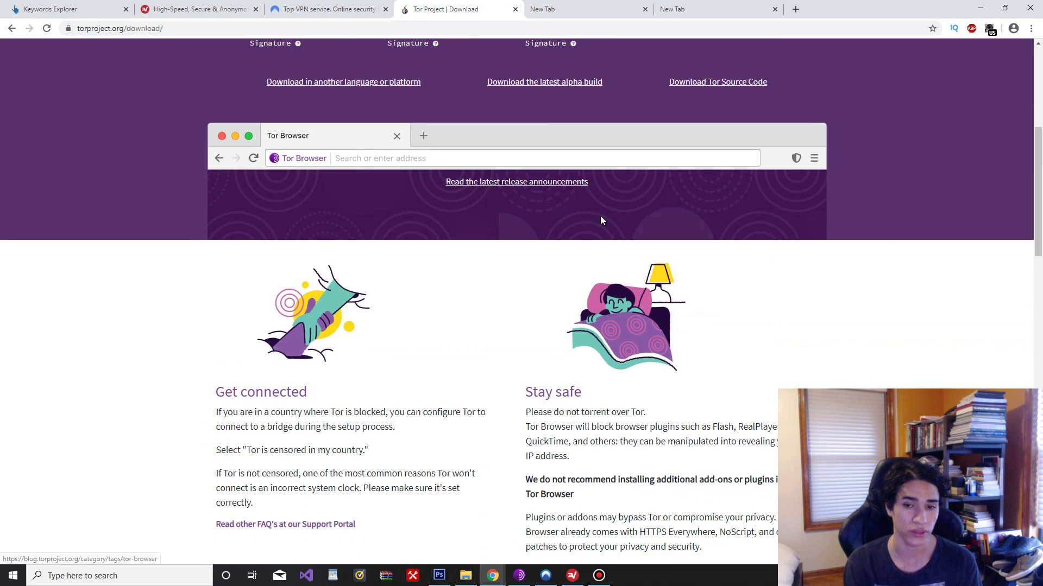
{"action": "scroll", "coordinate": [607, 213], "scroll_direction": "down", "scroll_amount": 9}
{"action": "scroll", "coordinate": [509, 308], "scroll_direction": "up", "scroll_amount": 15}
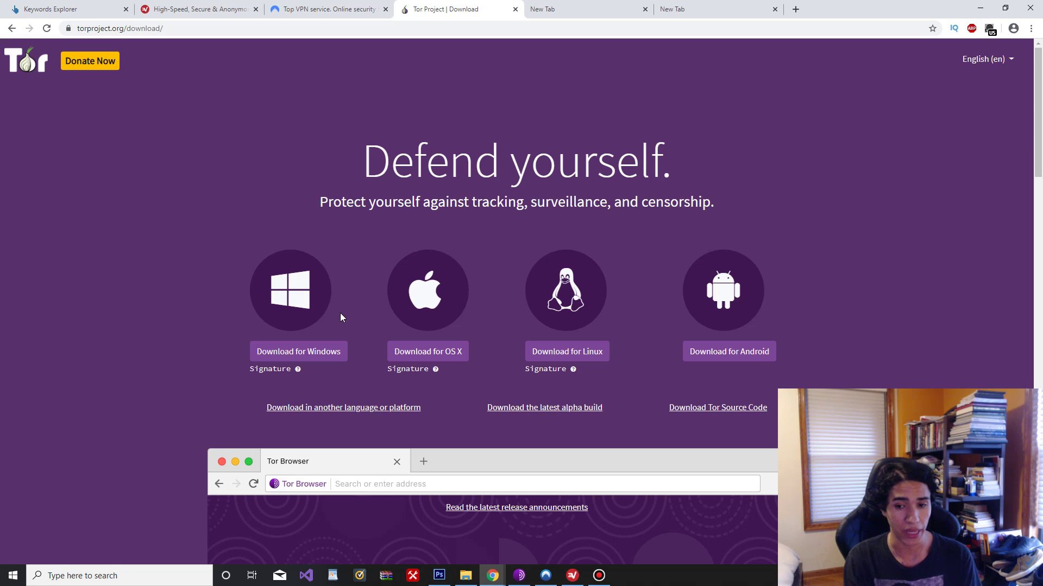
{"action": "left_click", "coordinate": [519, 577]}
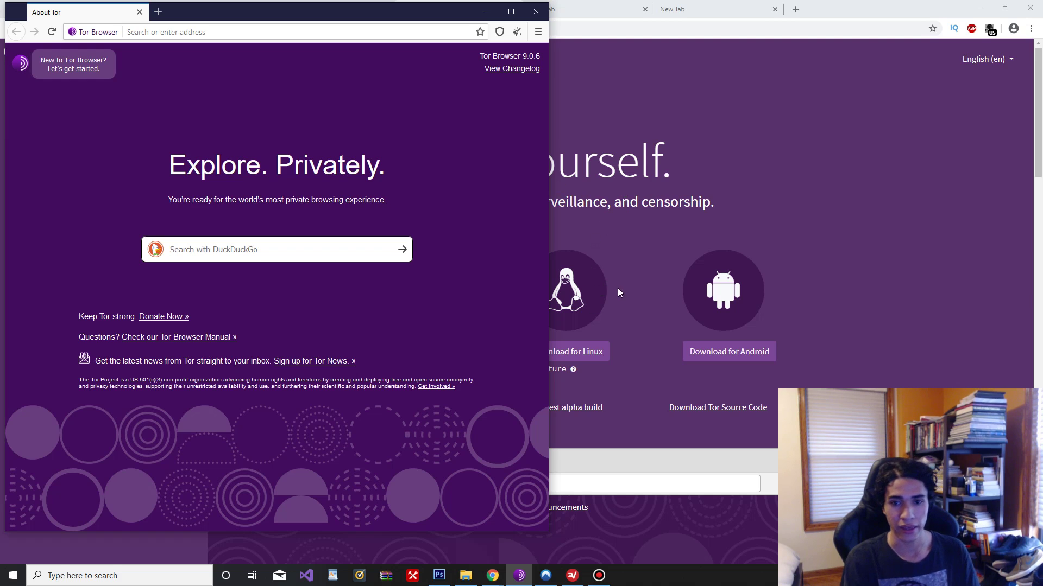
{"action": "left_click", "coordinate": [684, 237]}
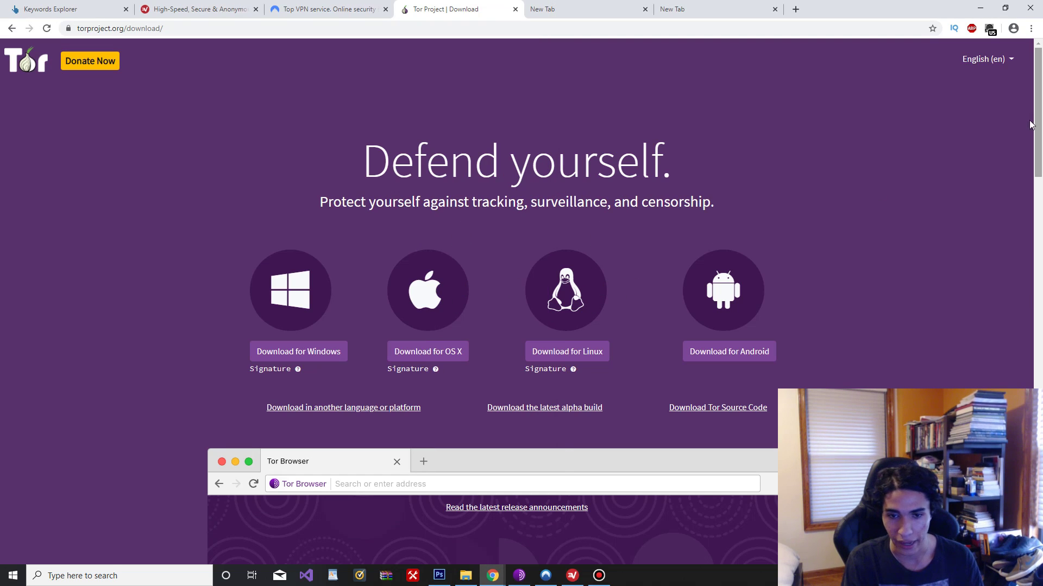
Scroll the Tor download page, then switch to the running Tor Browser 9.0.6 window
{"action": "scroll", "coordinate": [1039, 120], "scroll_direction": "down", "scroll_amount": 6}
{"action": "scroll", "coordinate": [489, 497], "scroll_direction": "down", "scroll_amount": 2}
{"action": "scroll", "coordinate": [465, 262], "scroll_direction": "up", "scroll_amount": 9}
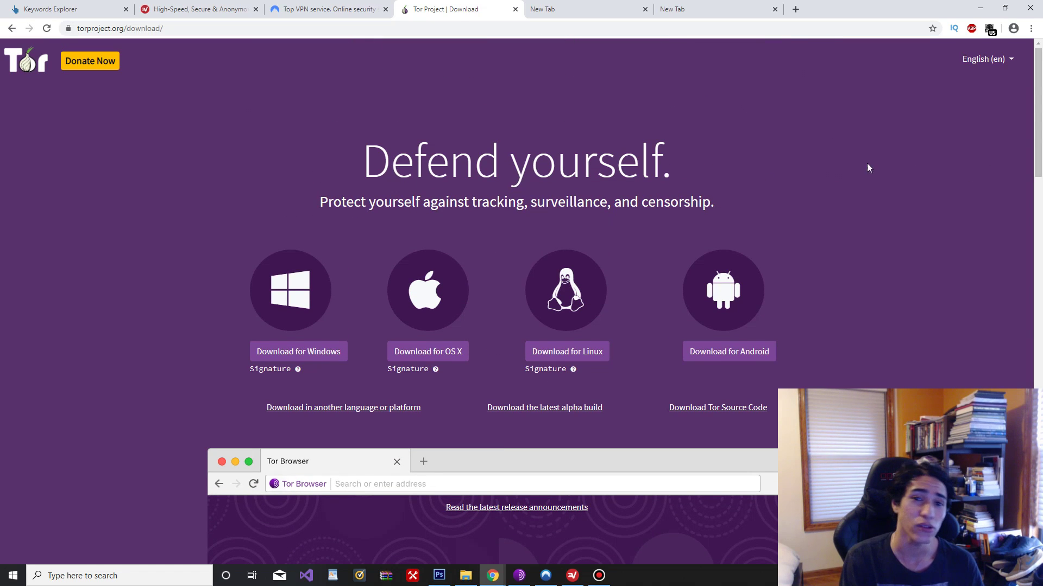
{"action": "left_click", "coordinate": [519, 576]}
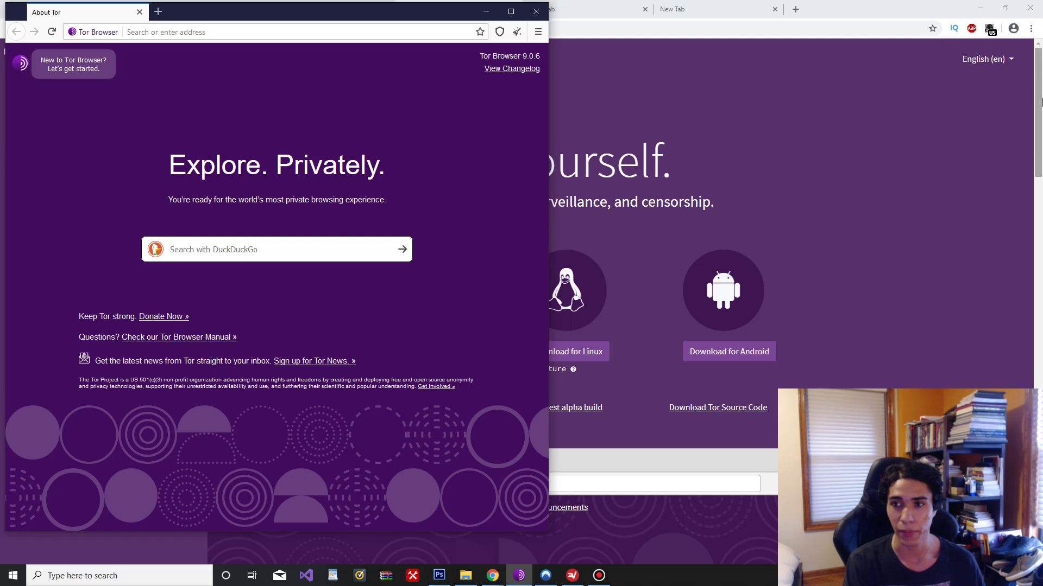
Return to Chrome, glance over the ExpressVPN and NordVPN tabs, and enter a vpnglobe.net address in a new tab
{"action": "left_click", "coordinate": [1041, 109]}
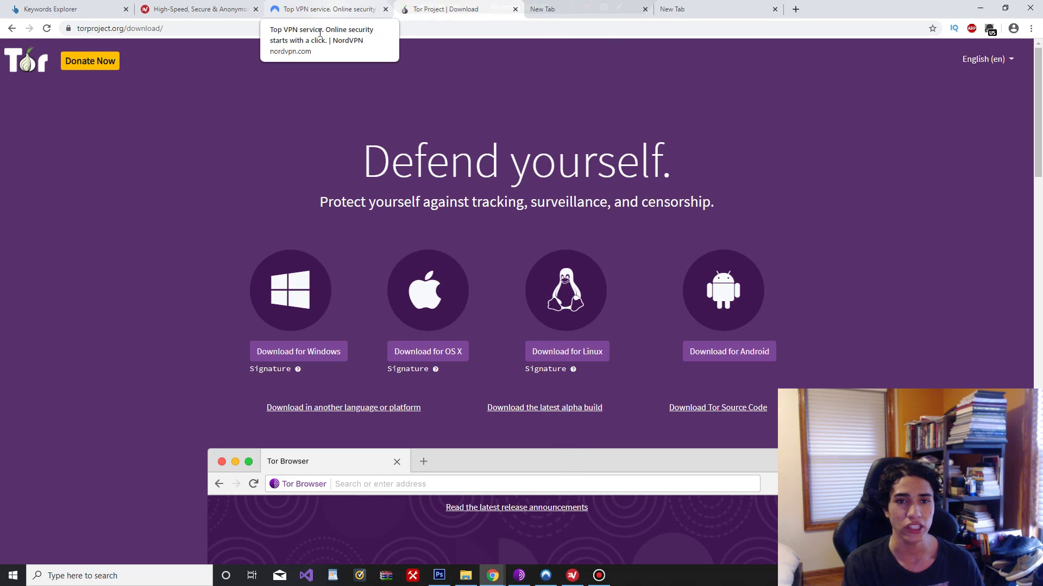
{"action": "left_click", "coordinate": [182, 8]}
{"action": "left_click", "coordinate": [303, 9]}
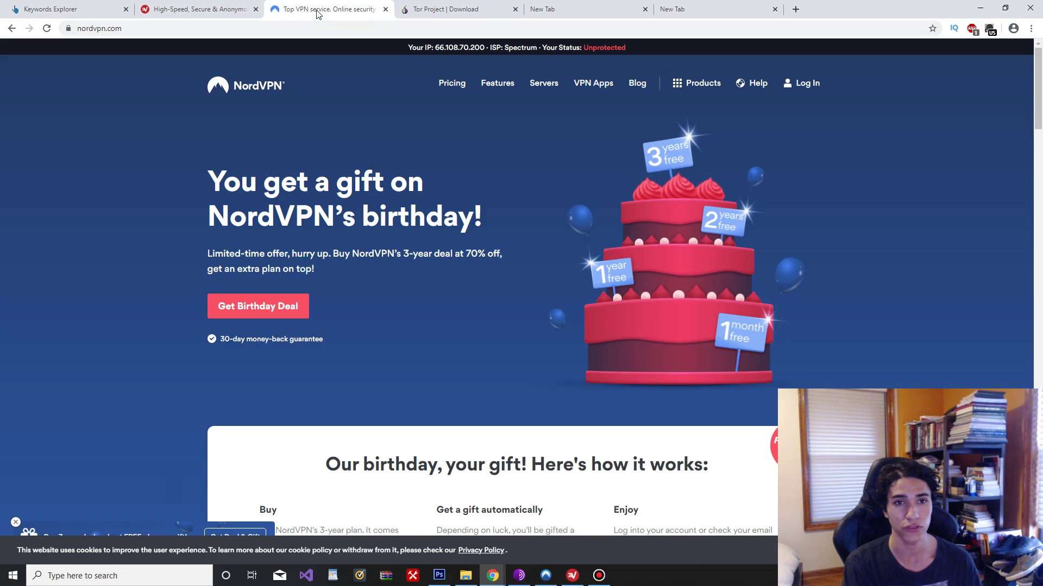
{"action": "left_click", "coordinate": [582, 7]}
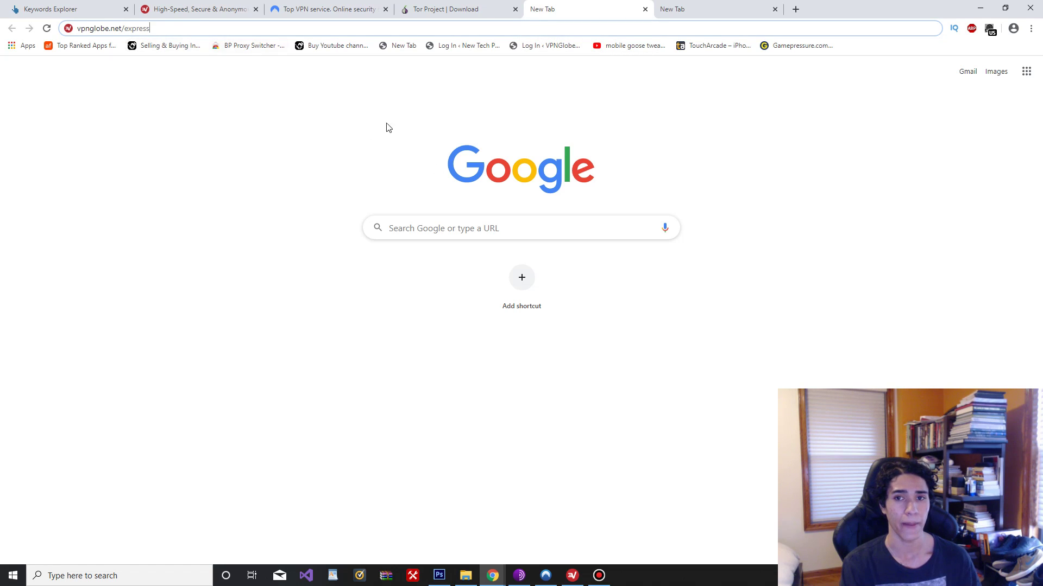
{"action": "left_click", "coordinate": [153, 28]}
Use 'Get ExpressVPN' to view its 1, 6 and 12-month plans, then return to NordVPN's 70%-off homepage
{"action": "left_click", "coordinate": [685, 10]}
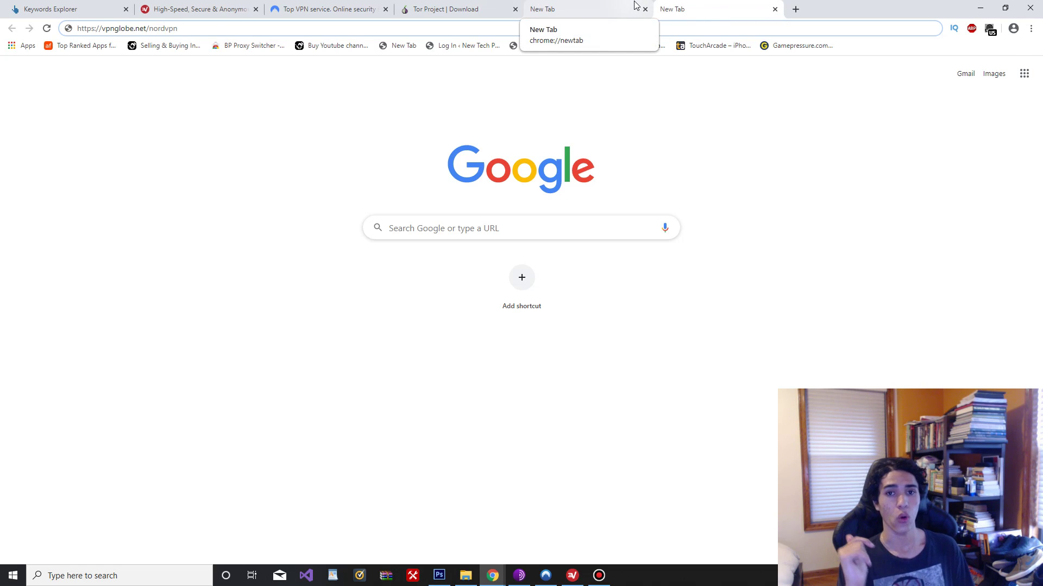
{"action": "left_click", "coordinate": [237, 7]}
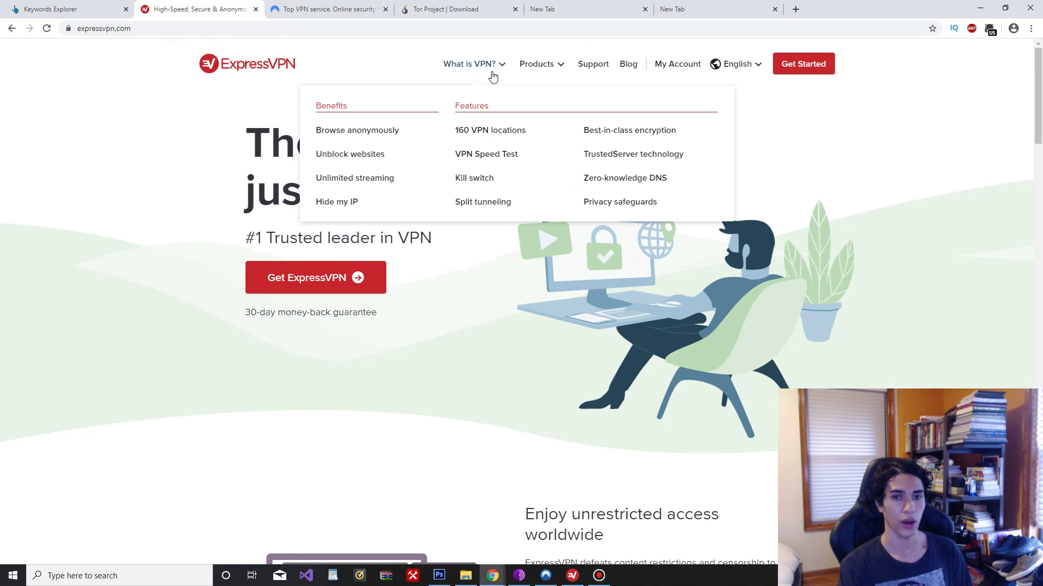
{"action": "left_click", "coordinate": [312, 290]}
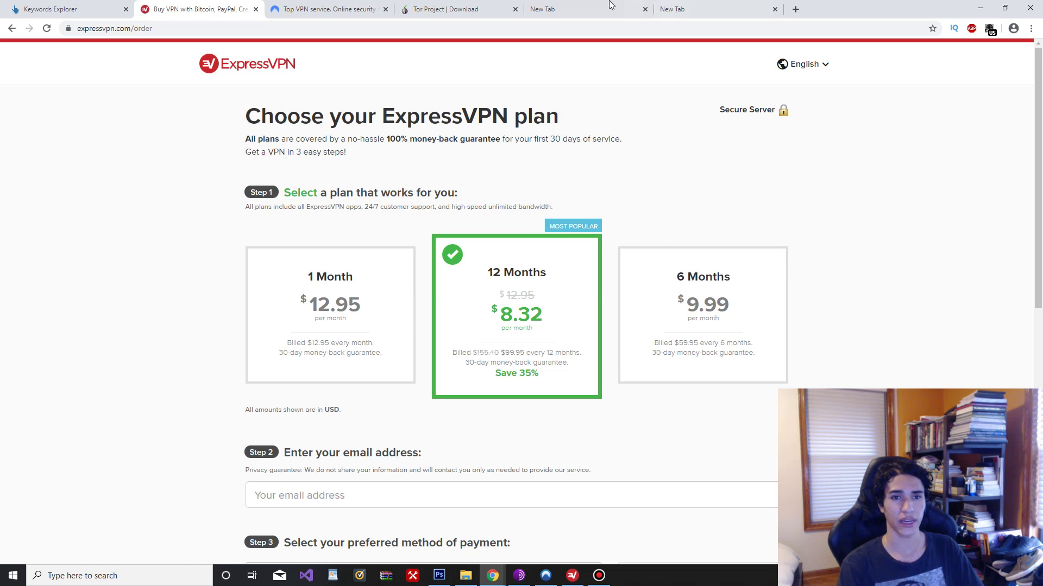
{"action": "left_click", "coordinate": [328, 10]}
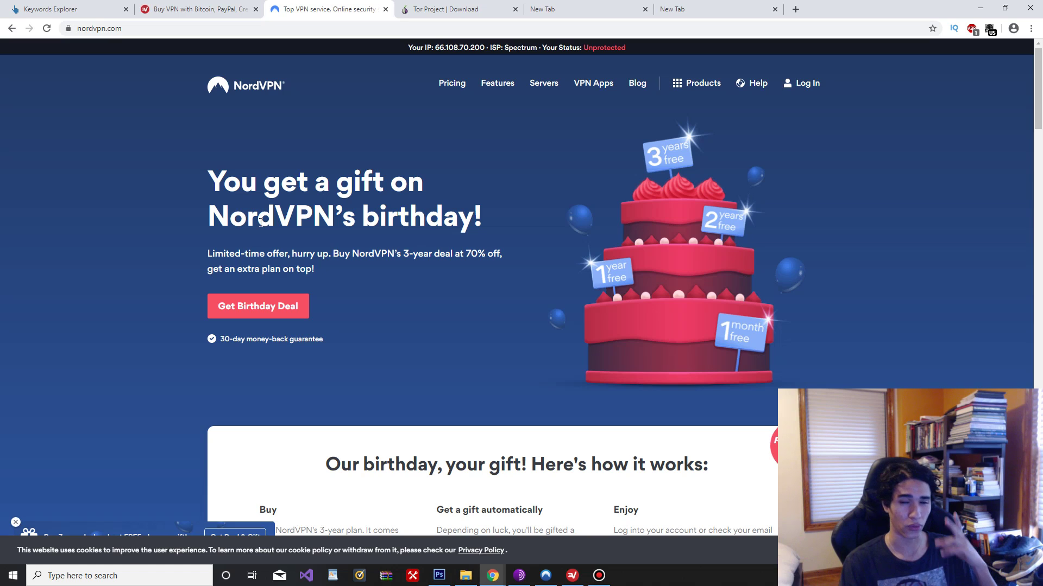
Open NordVPN's pricing page showing the 3-year plan at $3.49/month
{"action": "left_click", "coordinate": [471, 8]}
{"action": "left_click", "coordinate": [294, 9]}
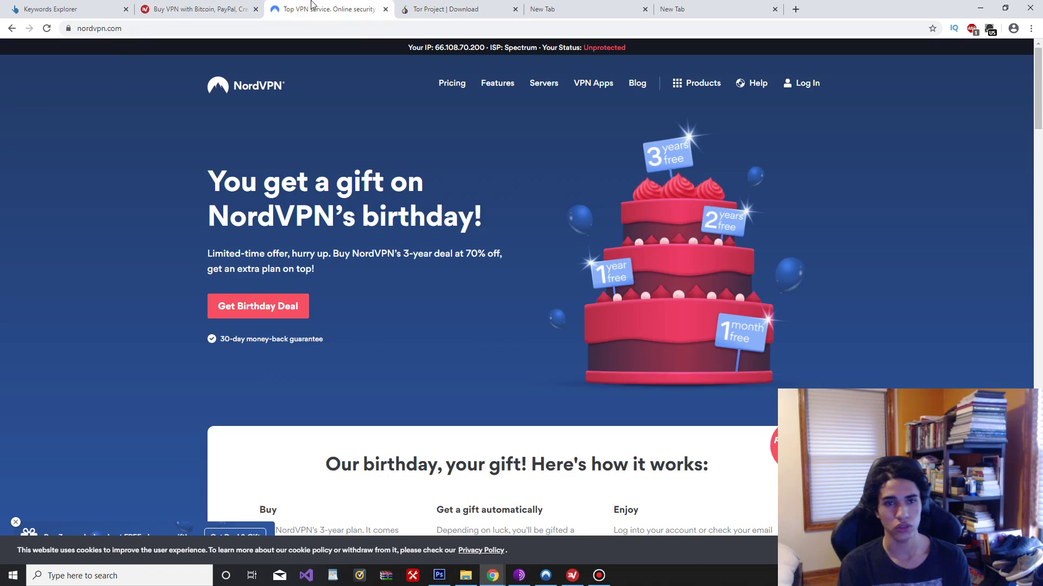
{"action": "left_click", "coordinate": [219, 5]}
{"action": "left_click", "coordinate": [277, 7]}
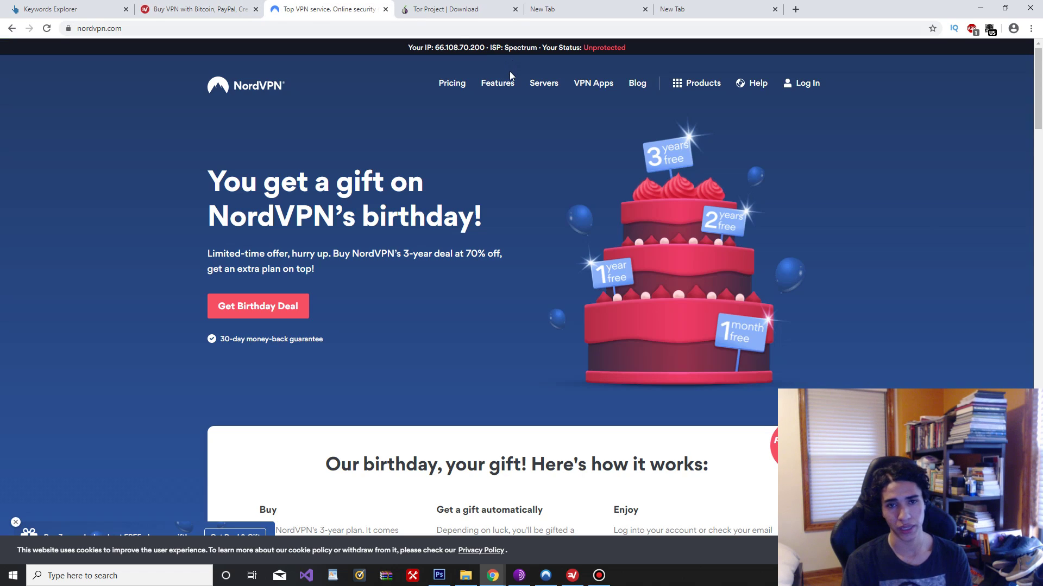
{"action": "left_click", "coordinate": [458, 85]}
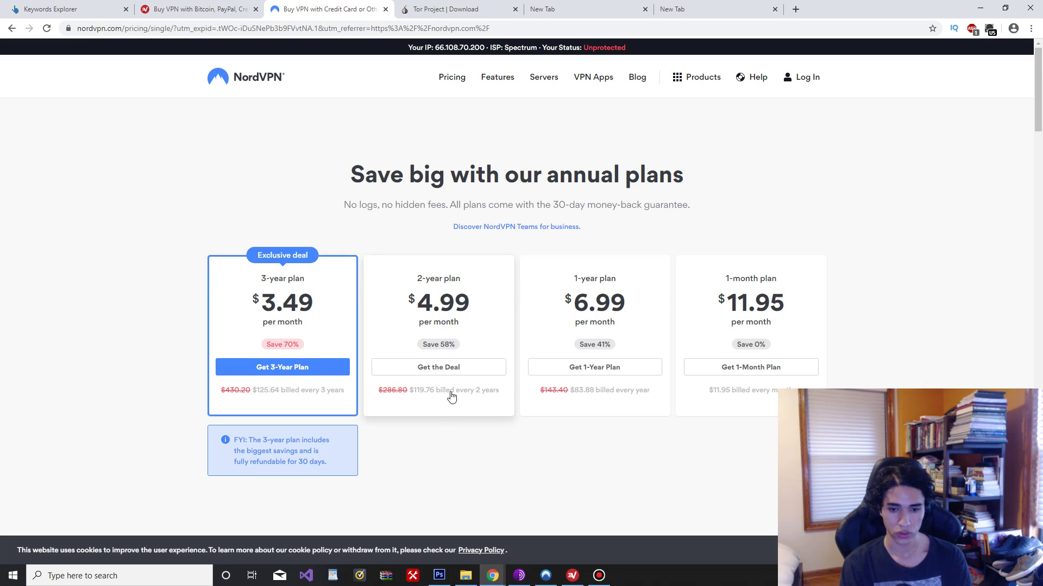
Compare NordVPN's plans against ExpressVPN's plan page by switching between the two tabs
{"action": "left_click", "coordinate": [239, 8]}
{"action": "left_click", "coordinate": [317, 6]}
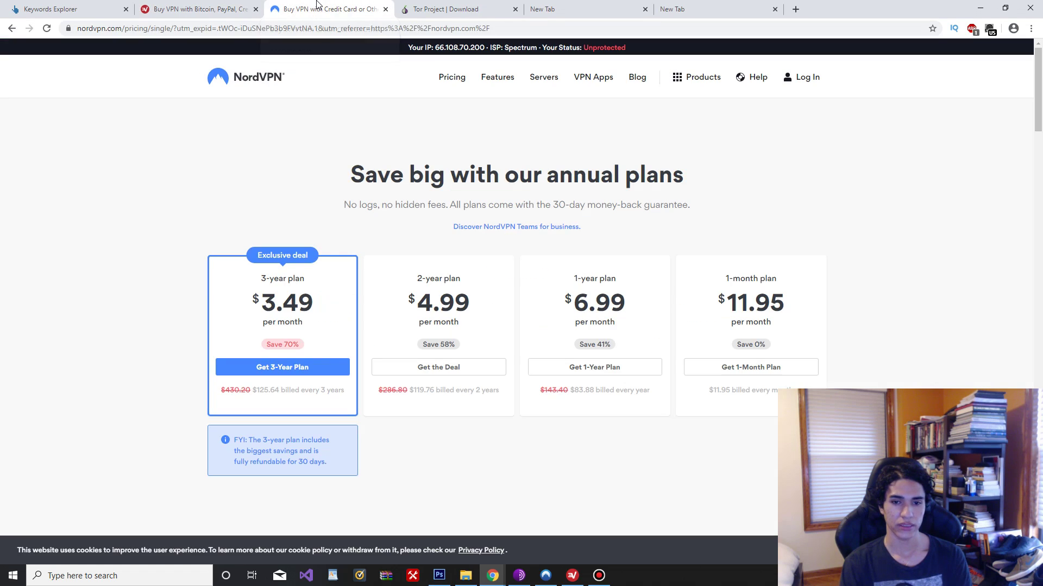
{"action": "left_click", "coordinate": [252, 6]}
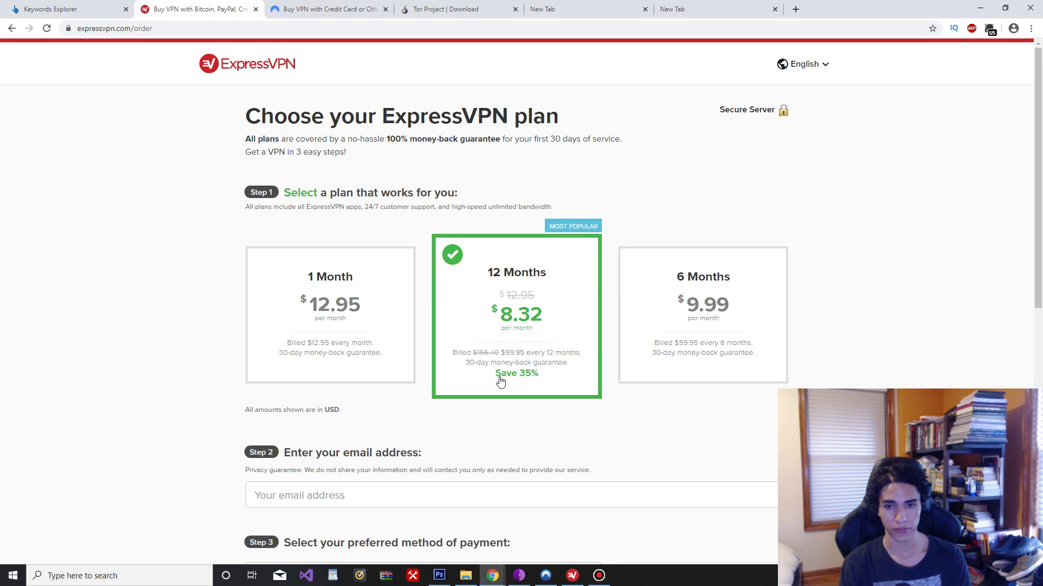
{"action": "left_click", "coordinate": [304, 7]}
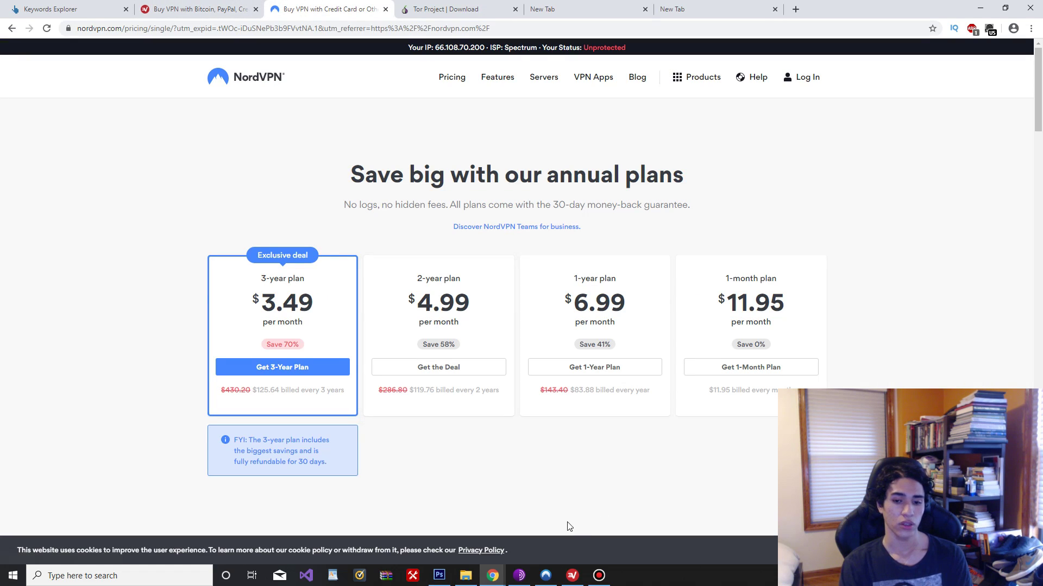
Launch Tor Browser, NordVPN and ExpressVPN, moving the ExpressVPN and NordVPN windows to the right
{"action": "left_click", "coordinate": [519, 575]}
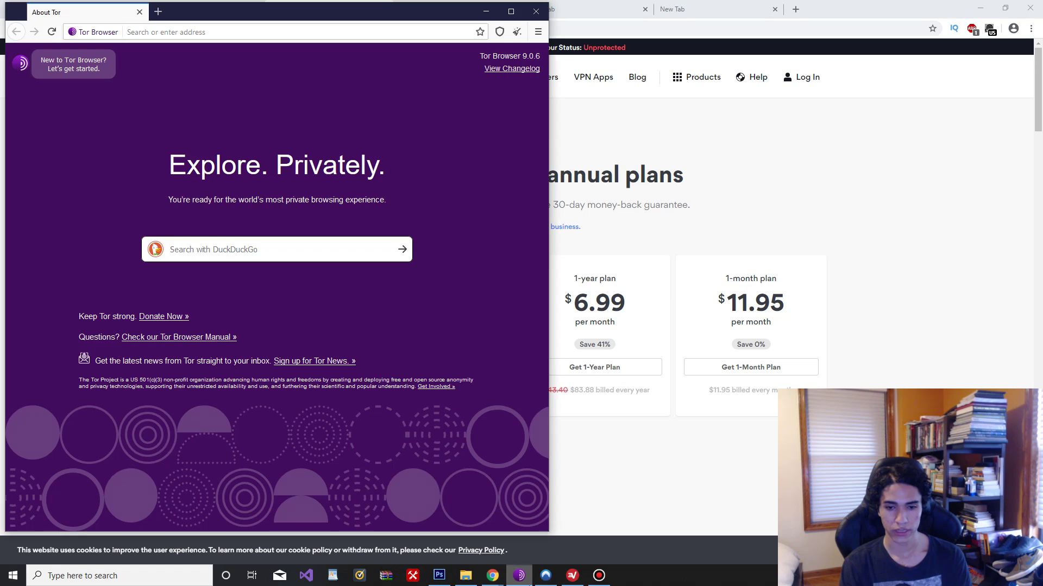
{"action": "left_click", "coordinate": [546, 575]}
{"action": "left_click", "coordinate": [573, 575]}
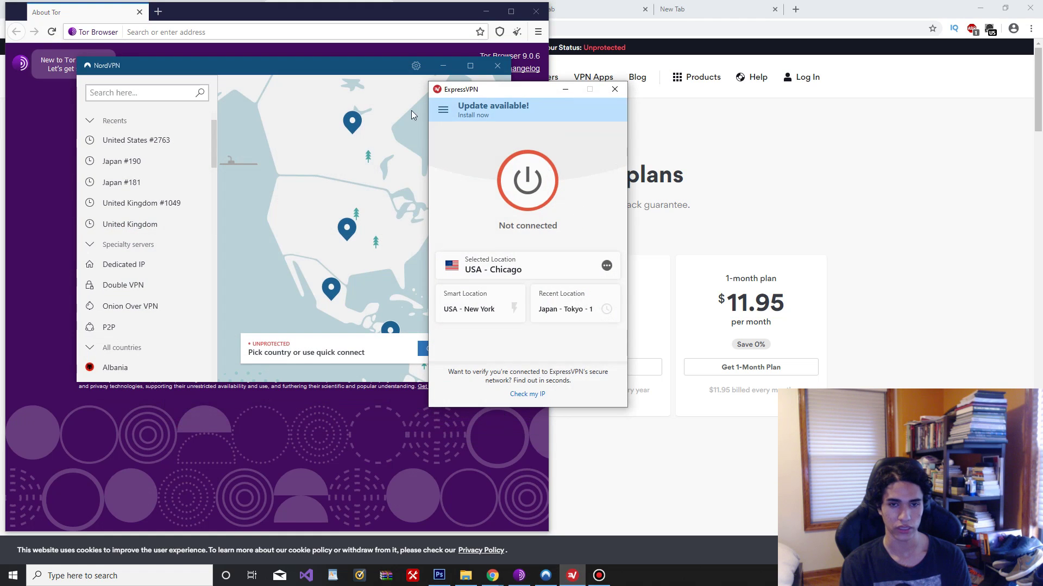
{"action": "left_click_drag", "start_coordinate": [519, 91], "coordinate": [718, 61]}
{"action": "left_click_drag", "start_coordinate": [369, 70], "coordinate": [448, 73]}
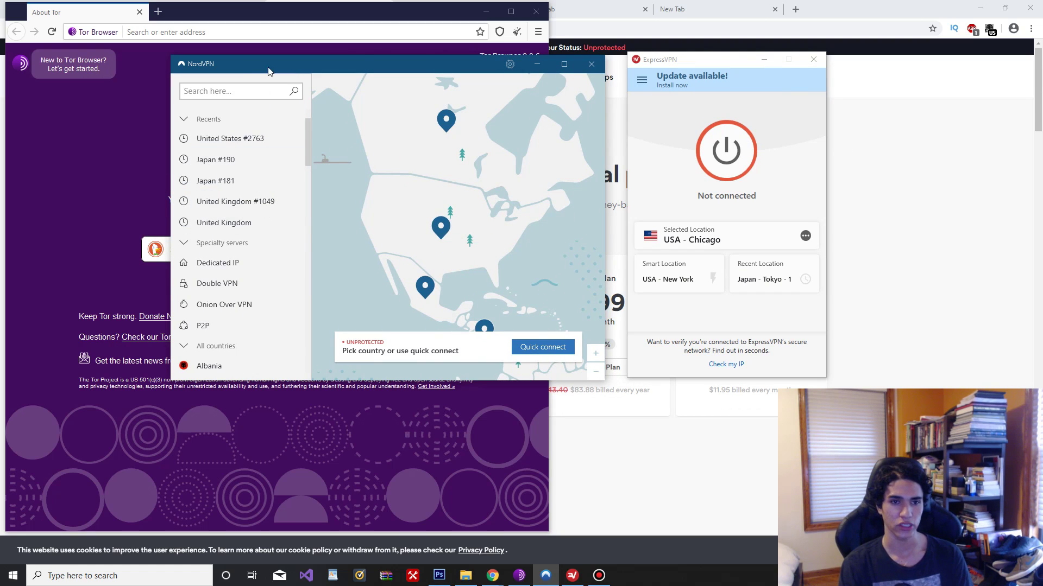
Browse NordVPN's server country list, then bring Tor Browser back to the front
{"action": "scroll", "coordinate": [261, 229], "scroll_direction": "down", "scroll_amount": 8}
{"action": "scroll", "coordinate": [261, 228], "scroll_direction": "down", "scroll_amount": 10}
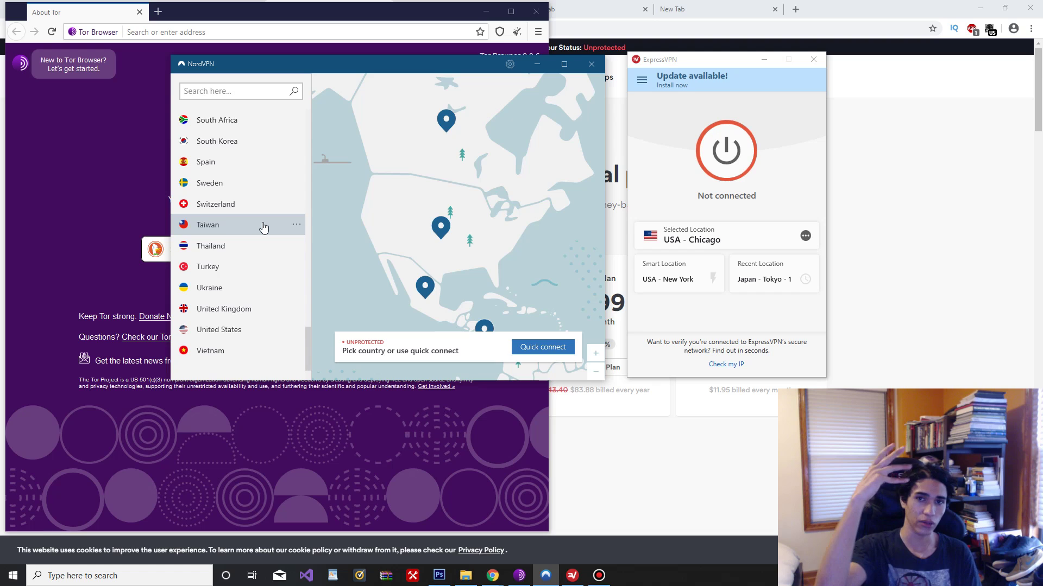
{"action": "scroll", "coordinate": [262, 227], "scroll_direction": "up", "scroll_amount": 15}
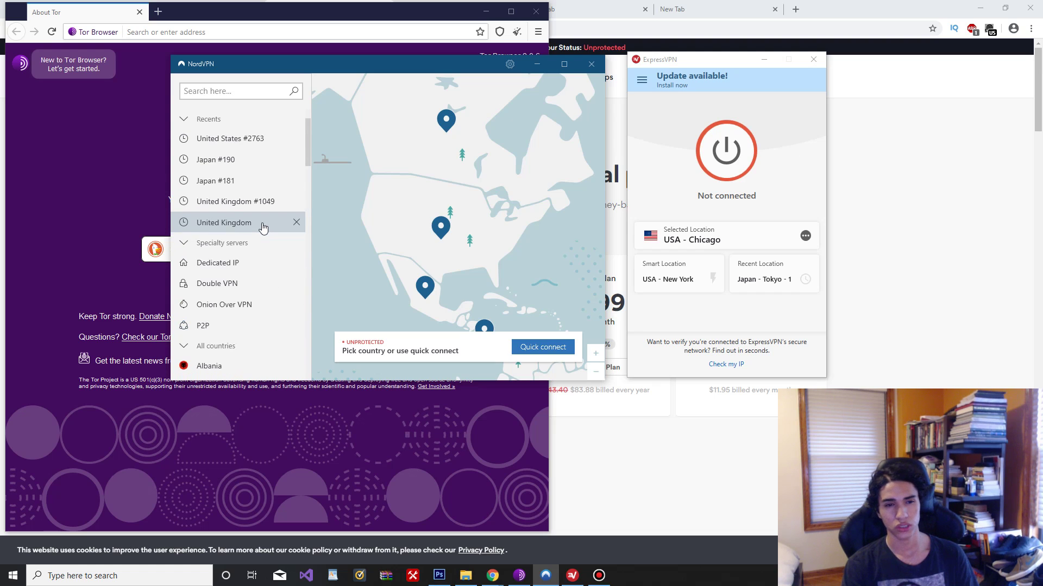
{"action": "scroll", "coordinate": [263, 227], "scroll_direction": "down", "scroll_amount": 7}
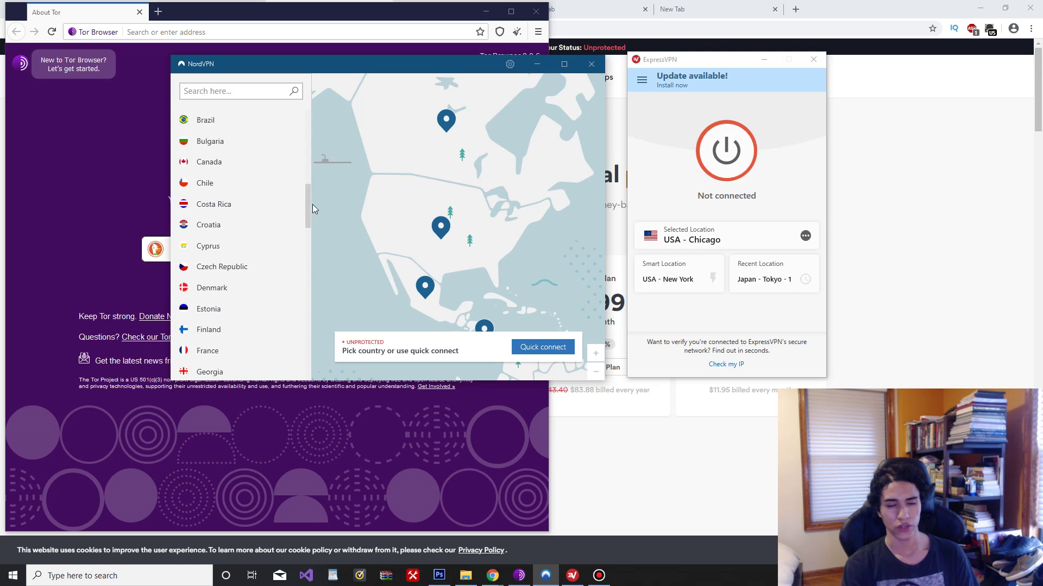
{"action": "left_click_drag", "start_coordinate": [309, 210], "coordinate": [312, 256]}
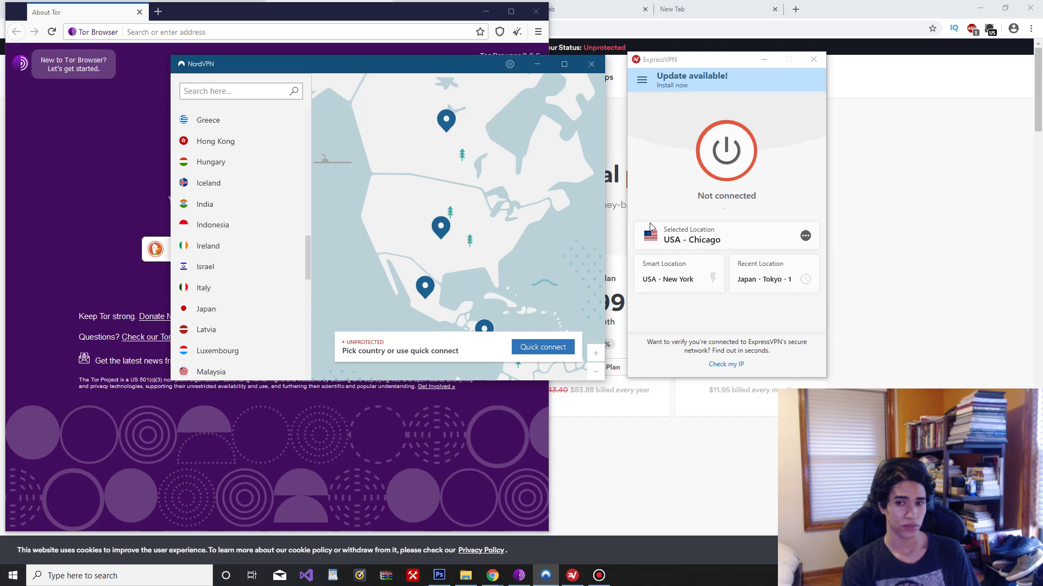
{"action": "left_click", "coordinate": [154, 199]}
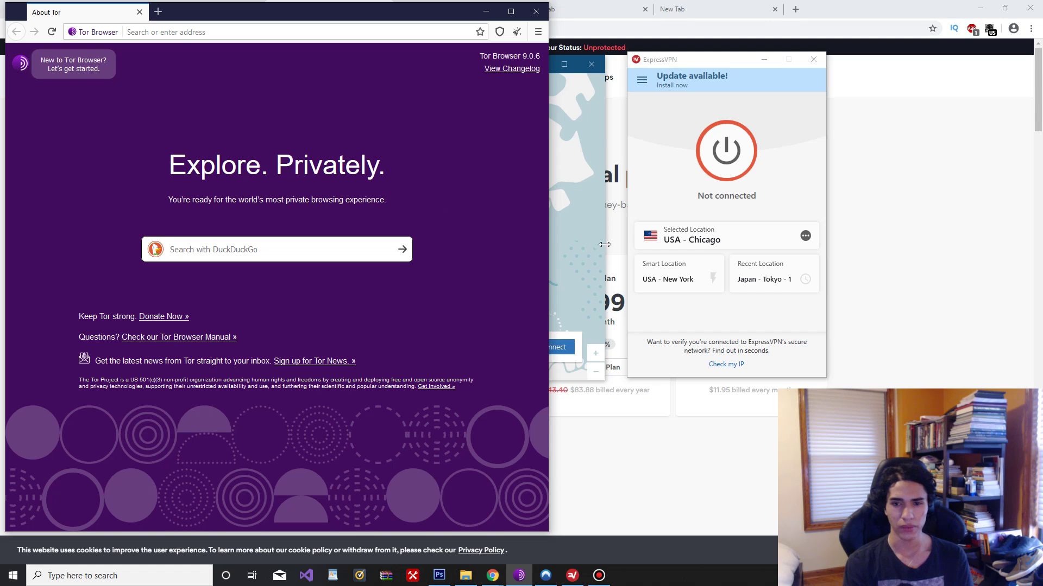
Open ExpressVPN's VPN Locations window and scroll recommended servers like United States, Canada and Germany - Frankfurt - 1
{"action": "left_click", "coordinate": [806, 236]}
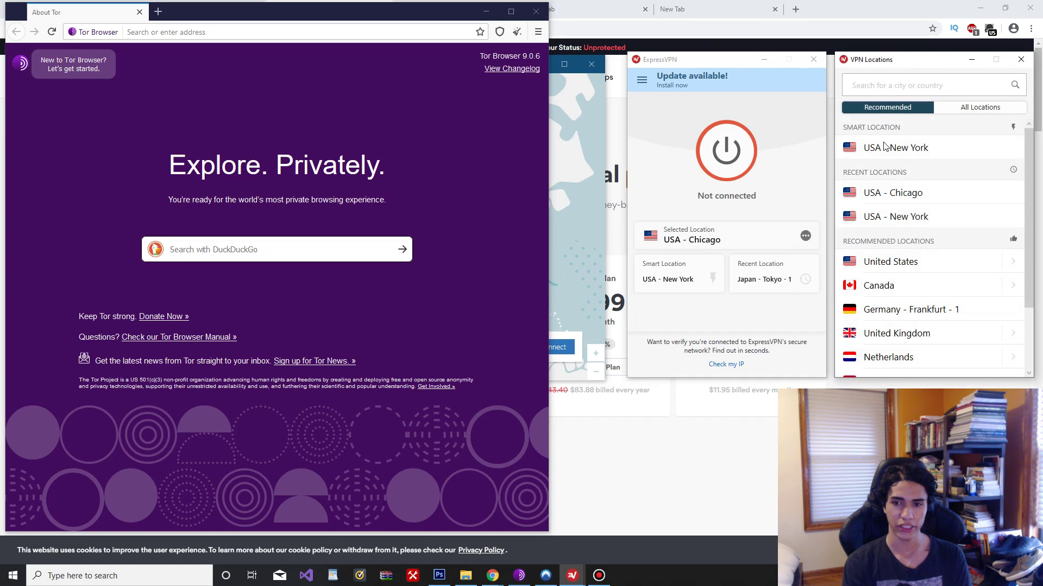
{"action": "scroll", "coordinate": [912, 145], "scroll_direction": "down", "scroll_amount": 2}
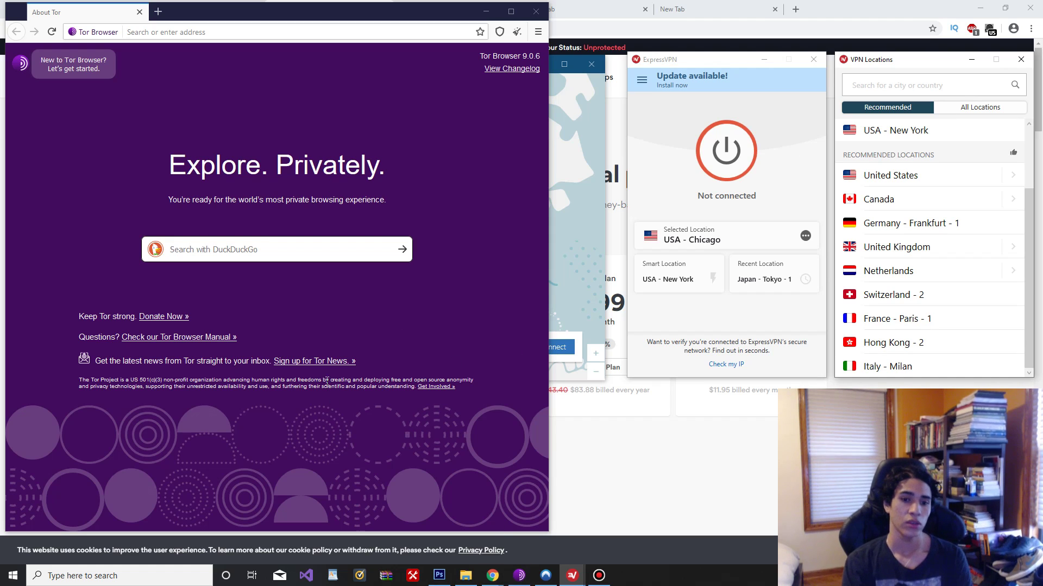
Show the Bandicam window from the taskbar and drag it over the lower middle of the screen
{"action": "left_click", "coordinate": [598, 576]}
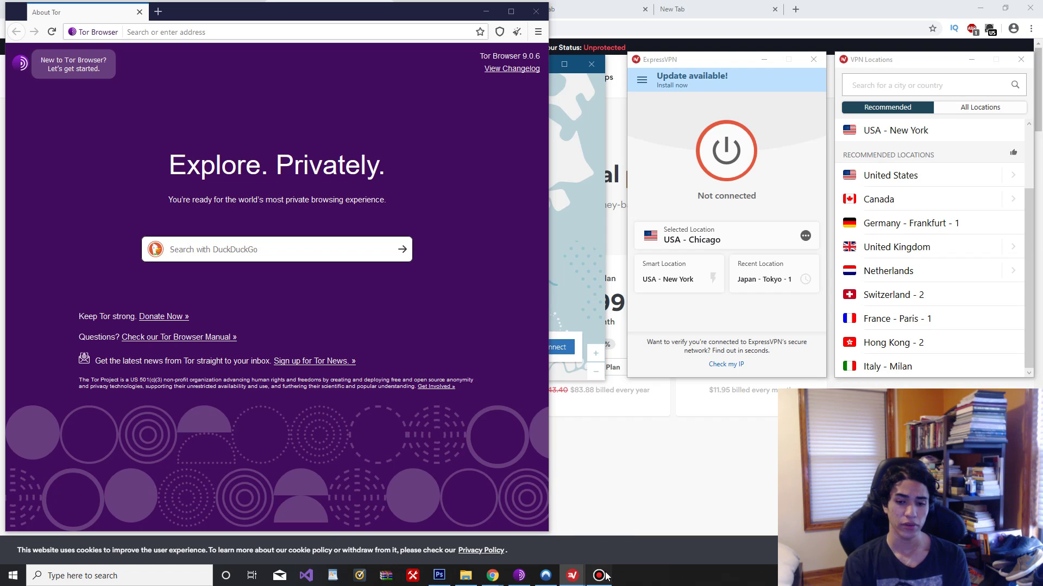
{"action": "left_click_drag", "start_coordinate": [161, 481], "coordinate": [346, 348]}
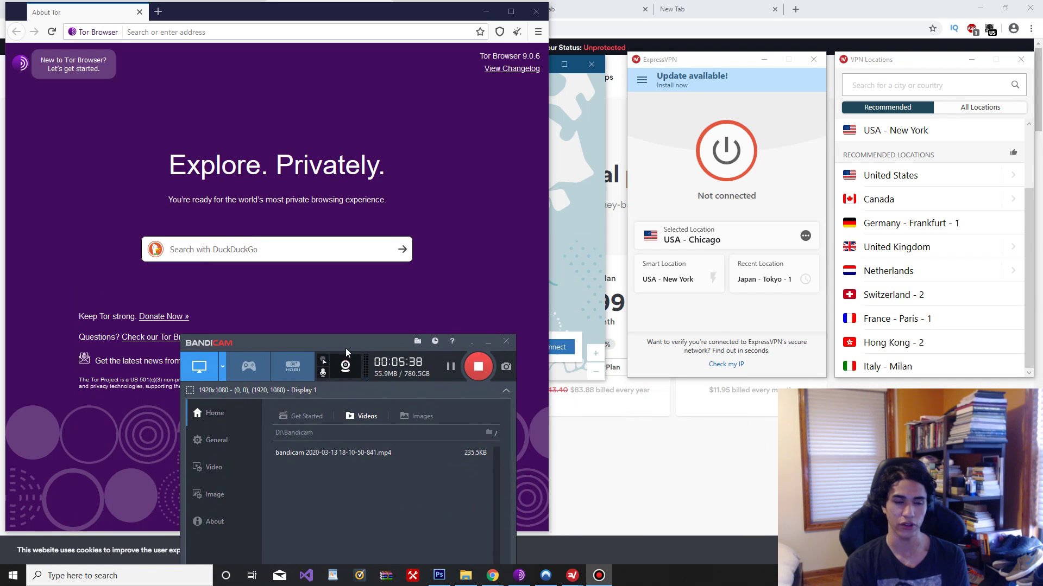